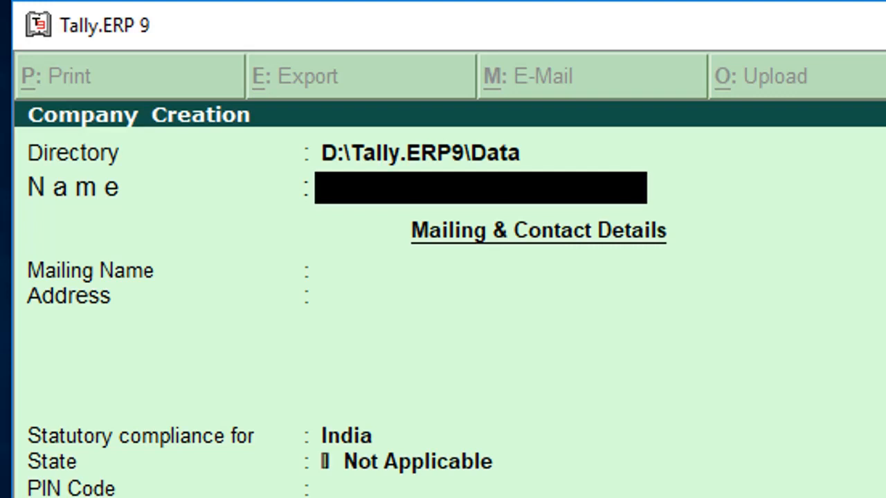
Step: Keep the default data directory and enter the institute's full name as the company name
{"action": "key", "text": "BackSpace"}
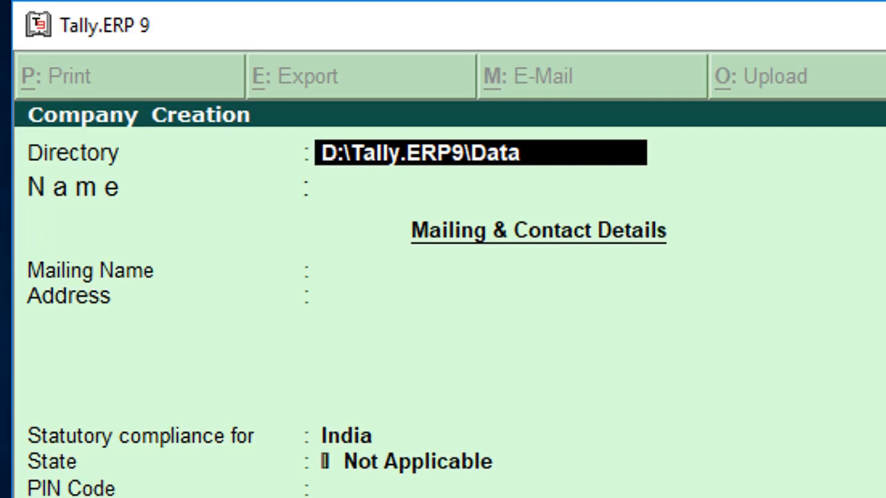
{"action": "key", "text": "Return"}
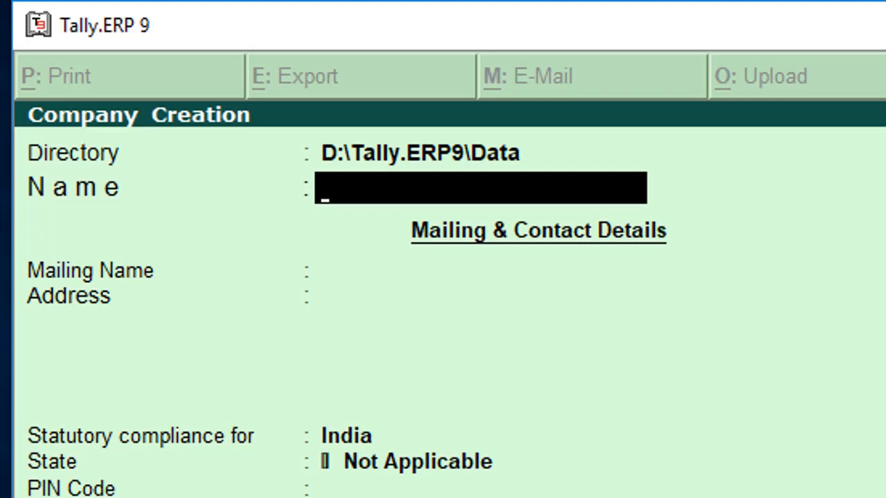
{"action": "type", "text": "Advit Aggarwa"}
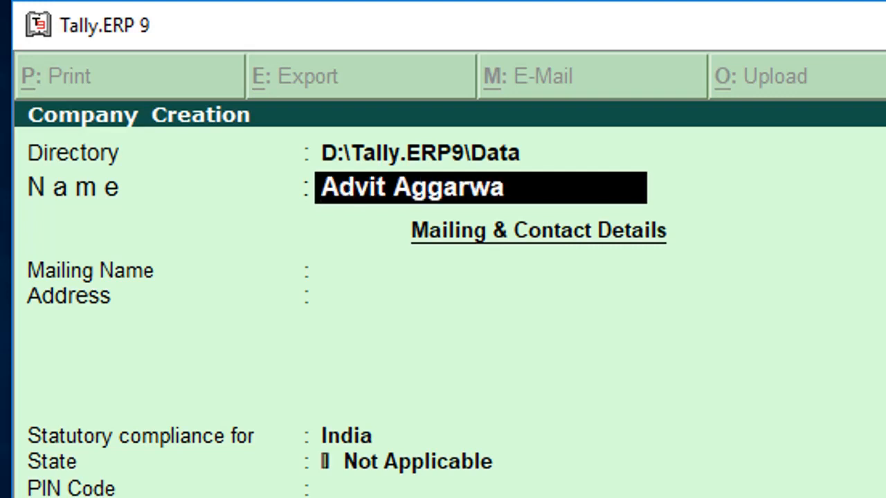
{"action": "type", "text": "l Computer "}
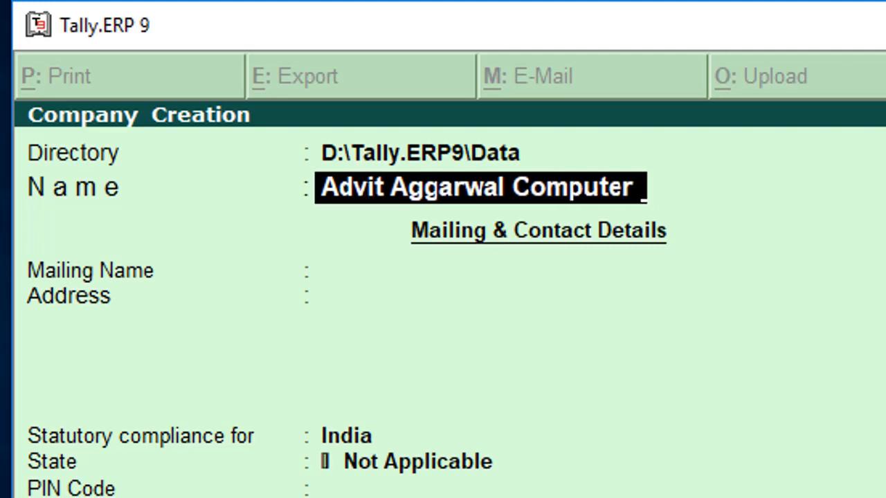
{"action": "type", "text": "institute"}
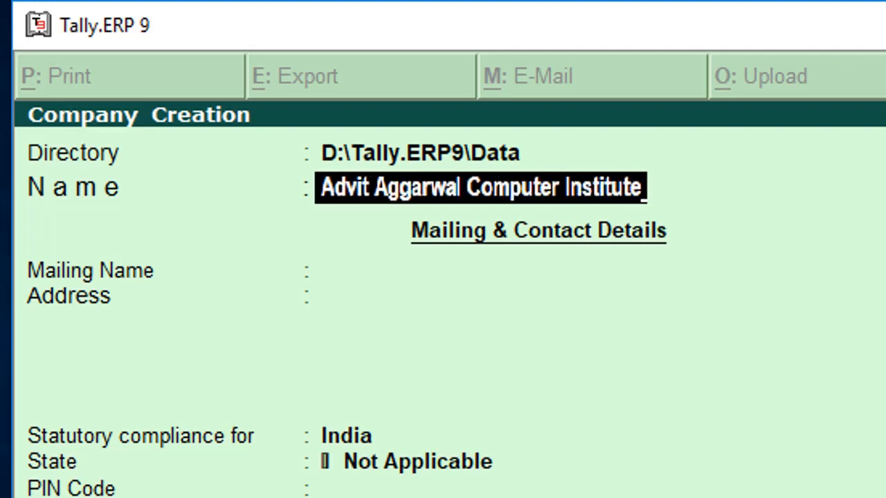
{"action": "key", "text": "Return"}
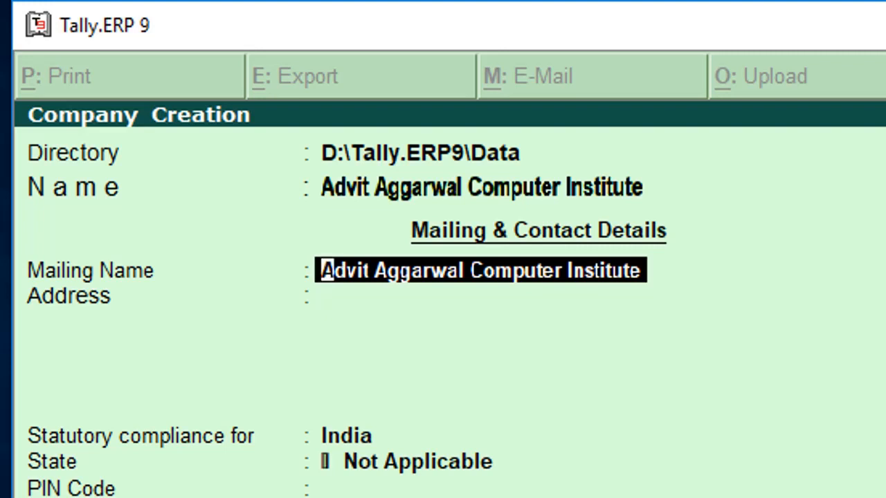
Step: Change the company name to AACI and accept AACI as the mailing name
{"action": "key", "text": "BackSpace"}
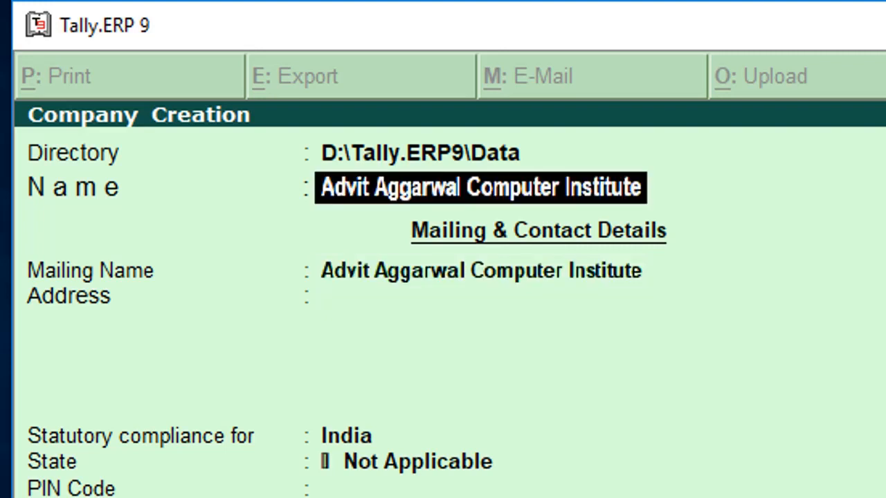
{"action": "type", "text": "Aac"}
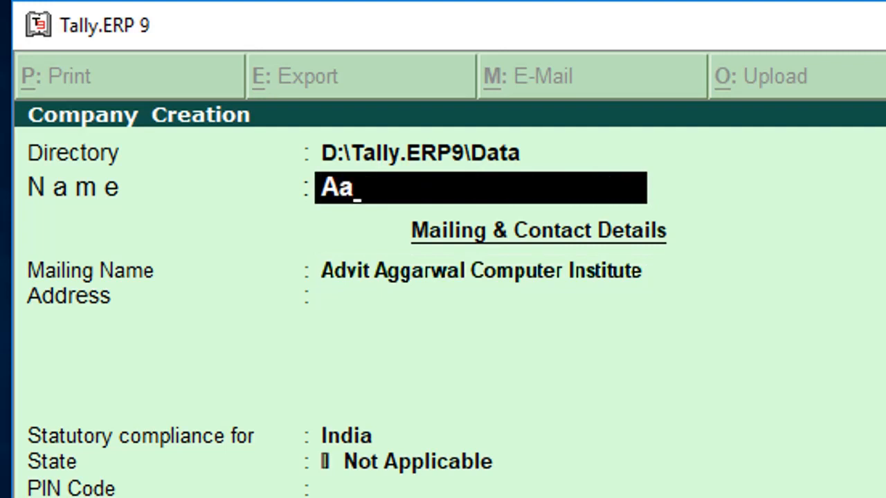
{"action": "key", "text": "BackSpace"}
{"action": "key", "text": "BackSpace"}
{"action": "type", "text": "ACI"}
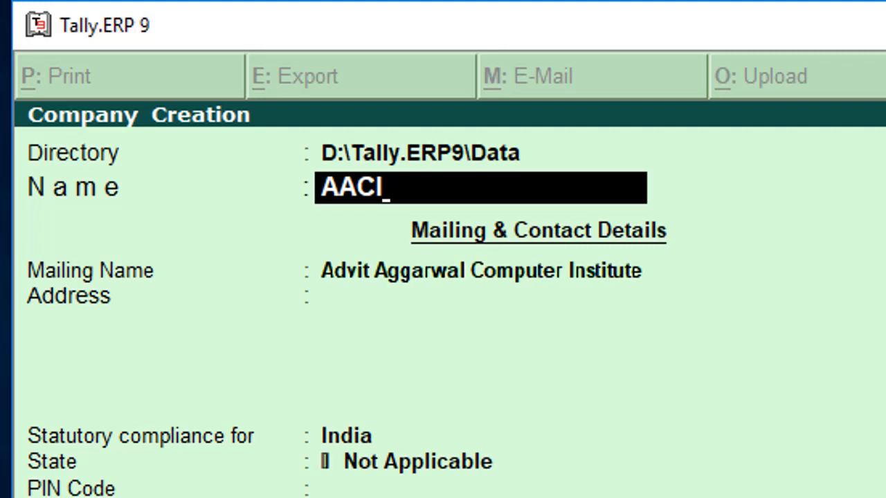
{"action": "key", "text": "Return"}
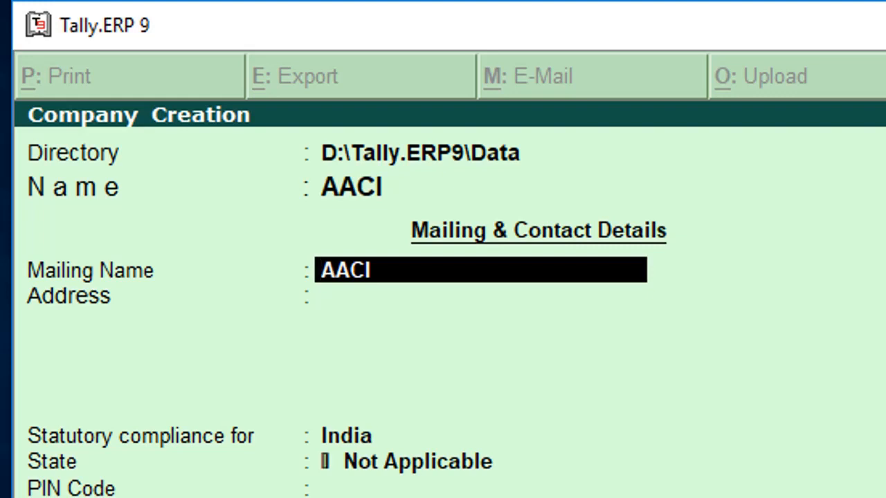
{"action": "key", "text": "Return"}
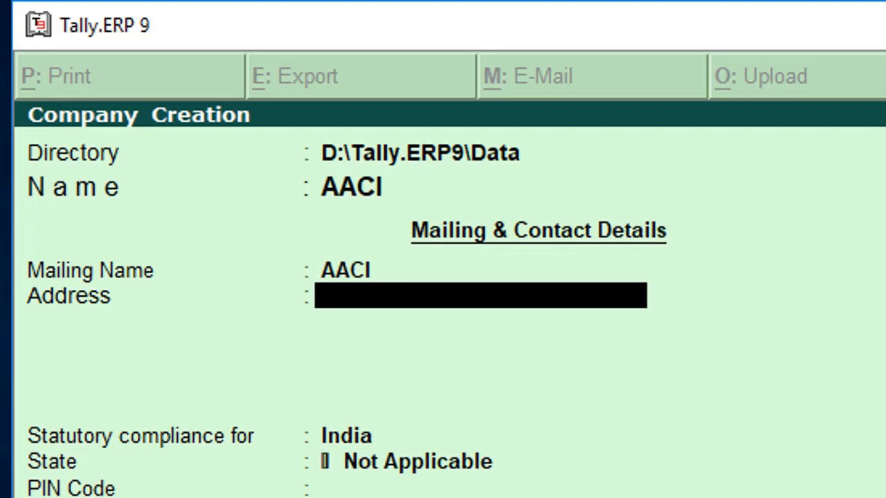
Step: Fill in the company's mailing address
{"action": "type", "text": "SCO"}
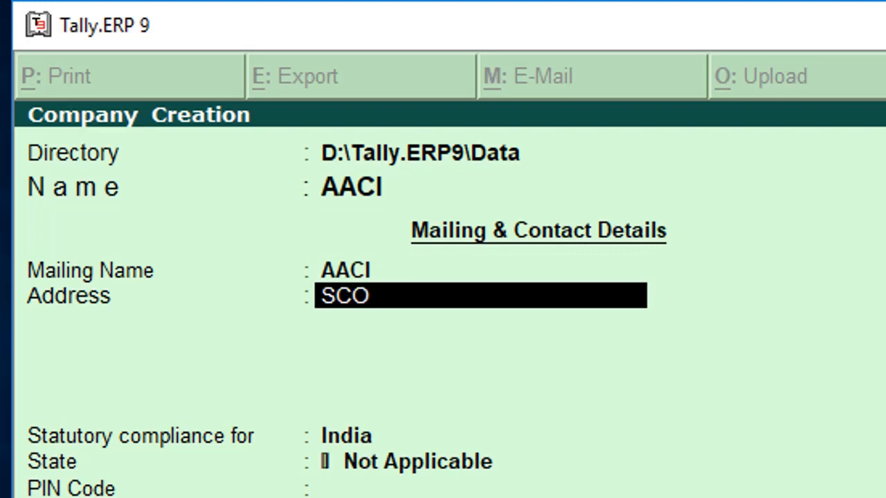
{"action": "type", "text": " 456, "}
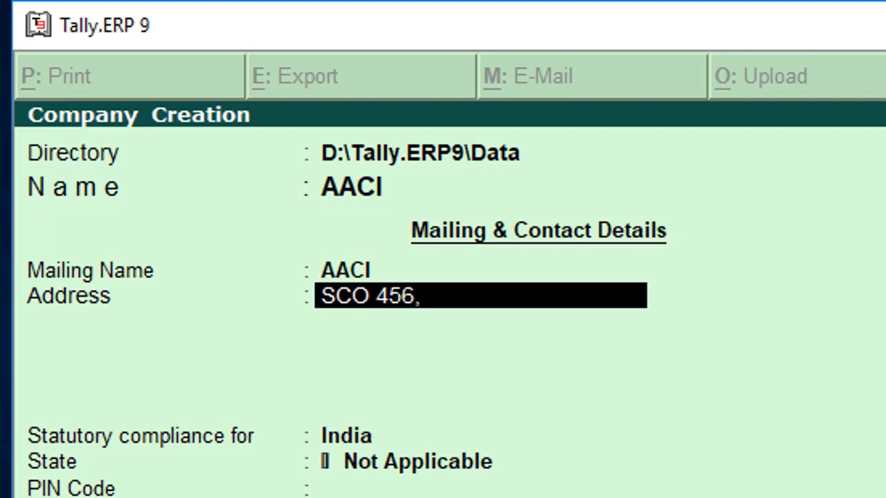
{"action": "type", "text": "HARYANA"}
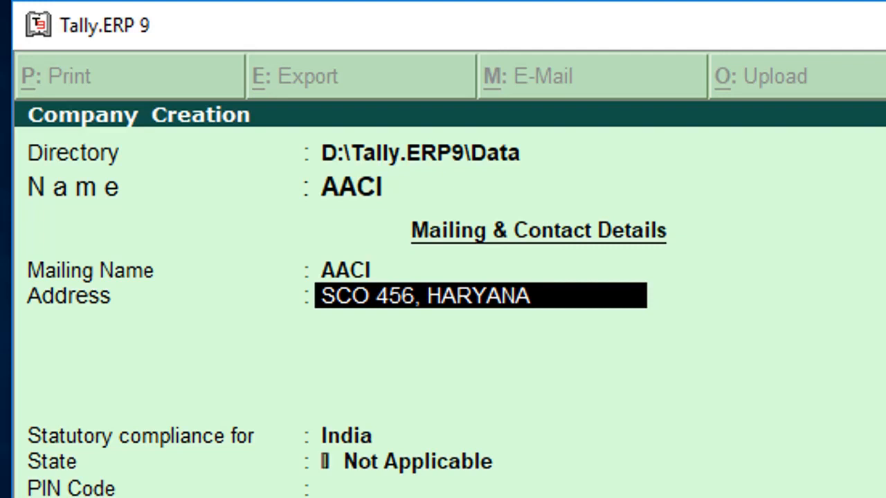
{"action": "key", "text": "Return"}
{"action": "key", "text": "Return"}
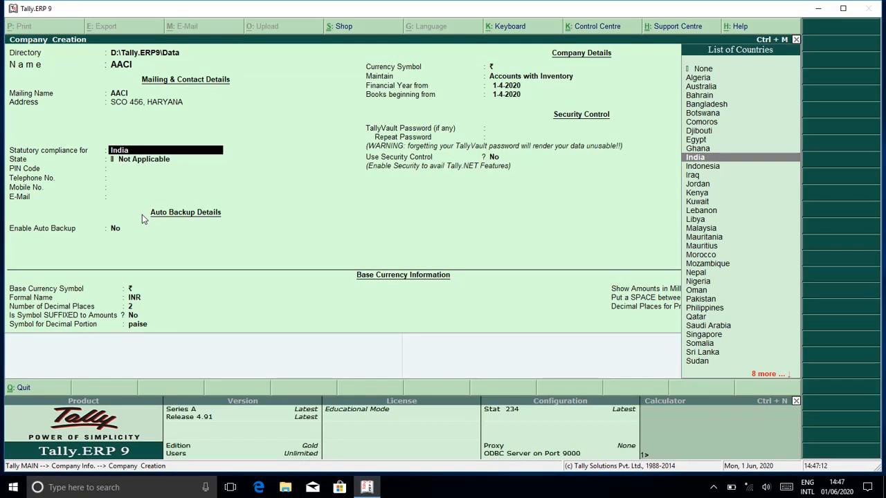
Step: Set statutory compliance to India and the state to Haryana, leaving the contact and auto backup fields at their defaults
{"action": "key", "text": "Down"}
{"action": "key", "text": "Up"}
{"action": "key", "text": "Up"}
{"action": "key", "text": "Down"}
{"action": "key", "text": "Return"}
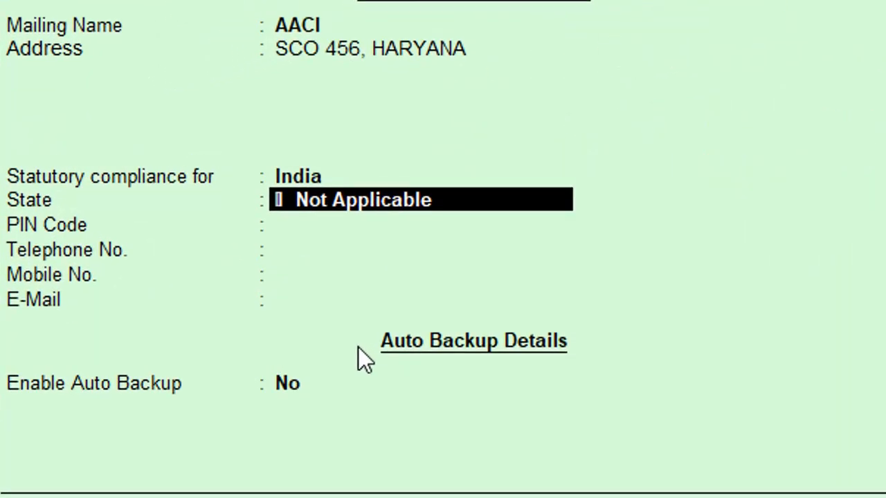
{"action": "type", "text": "Har"}
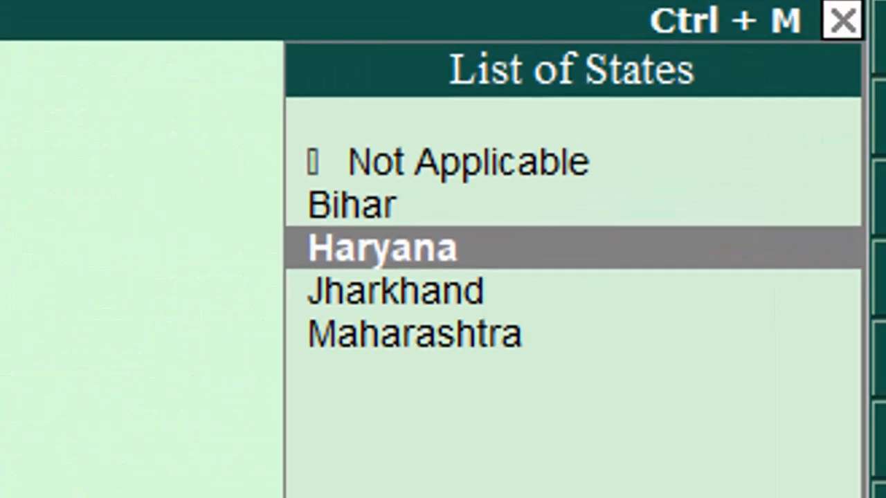
{"action": "key", "text": "Return"}
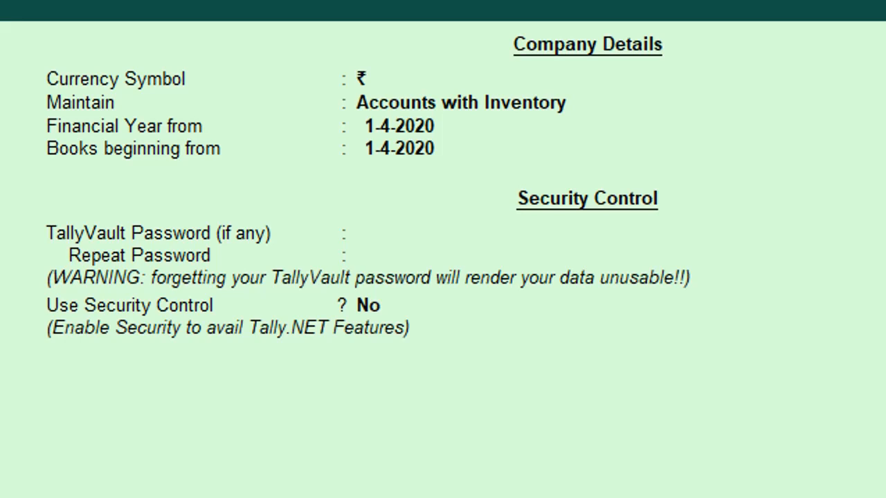
{"action": "key", "text": "Return"}
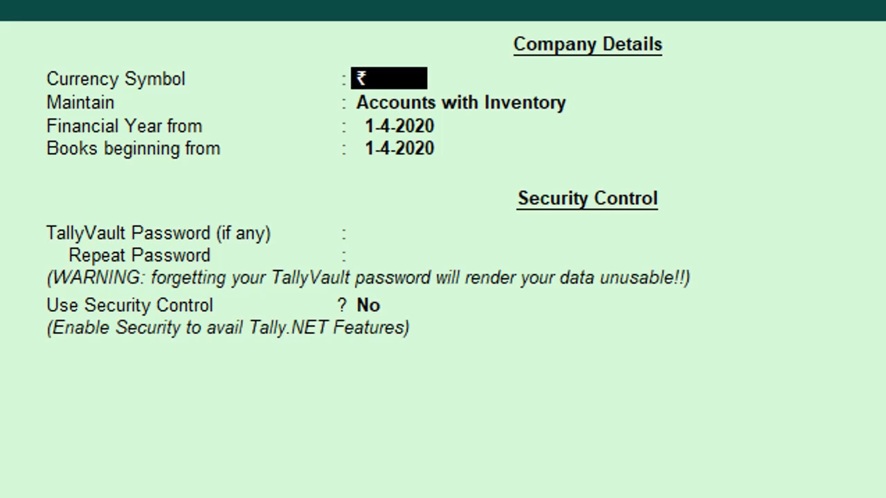
{"action": "key", "text": "BackSpace"}
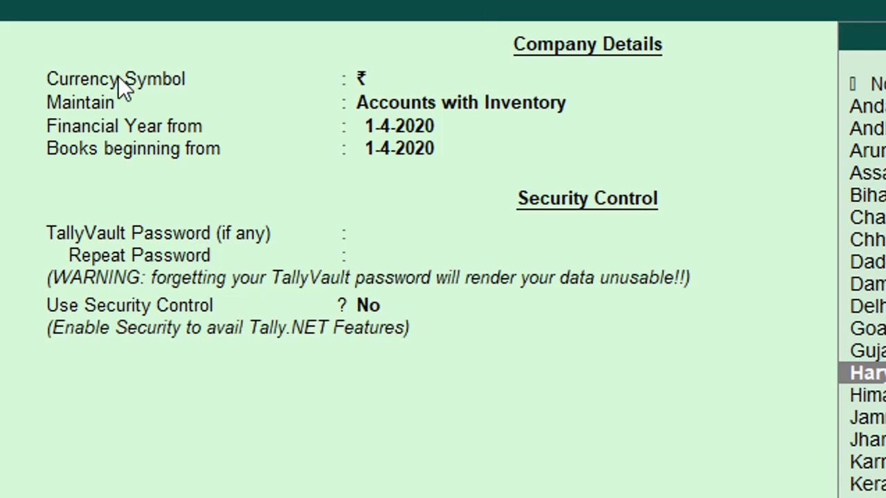
{"action": "key", "text": "Return"}
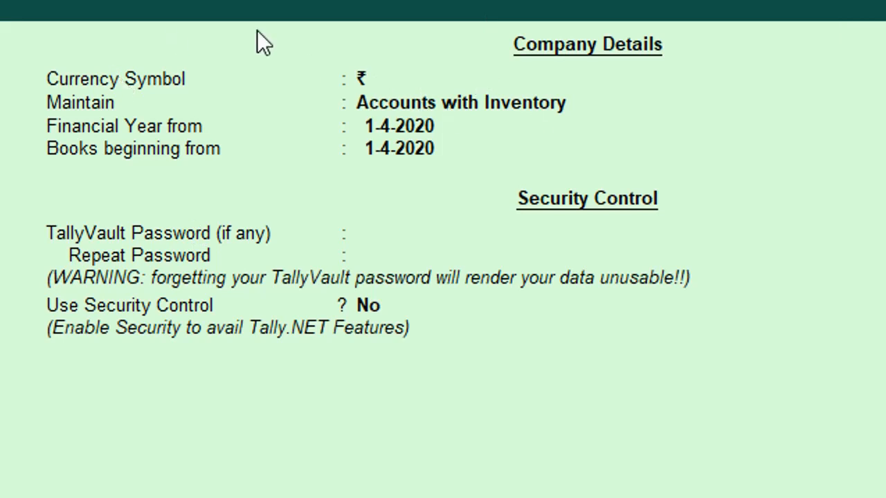
{"action": "left_click", "coordinate": [371, 72]}
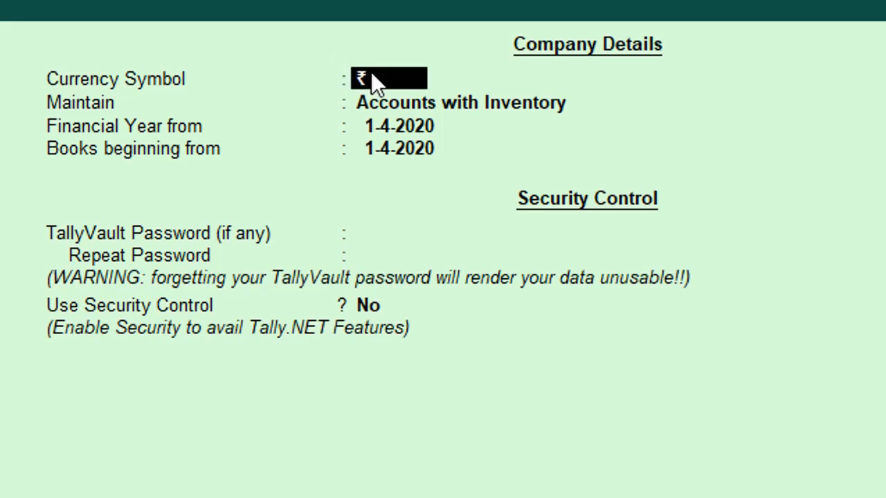
{"action": "key", "text": "Return"}
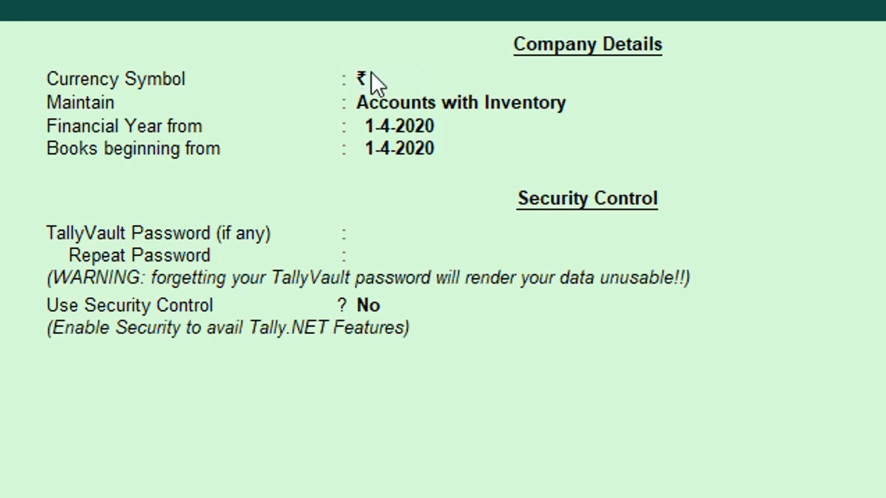
{"action": "key", "text": "BackSpace"}
{"action": "key", "text": "BackSpace"}
{"action": "key", "text": "BackSpace"}
{"action": "left_click", "coordinate": [370, 82]}
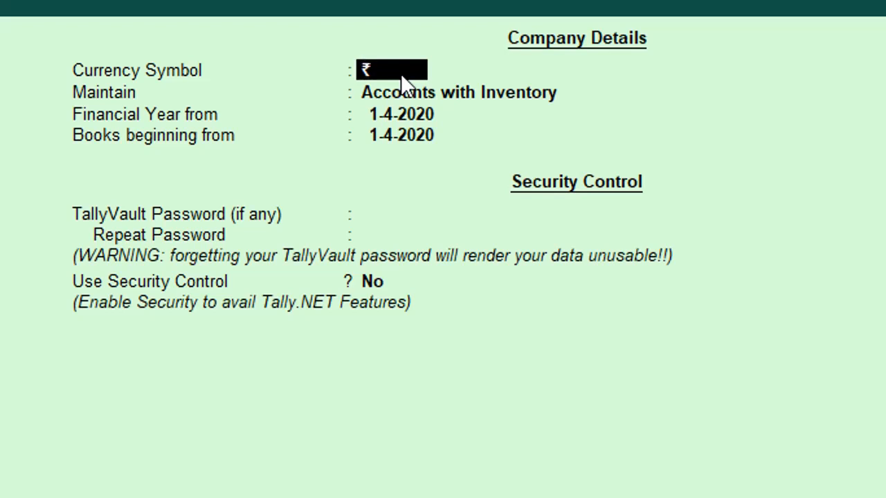
Step: Keep ₹ as the currency symbol and set the company to maintain Accounts Only
{"action": "key", "text": "Return"}
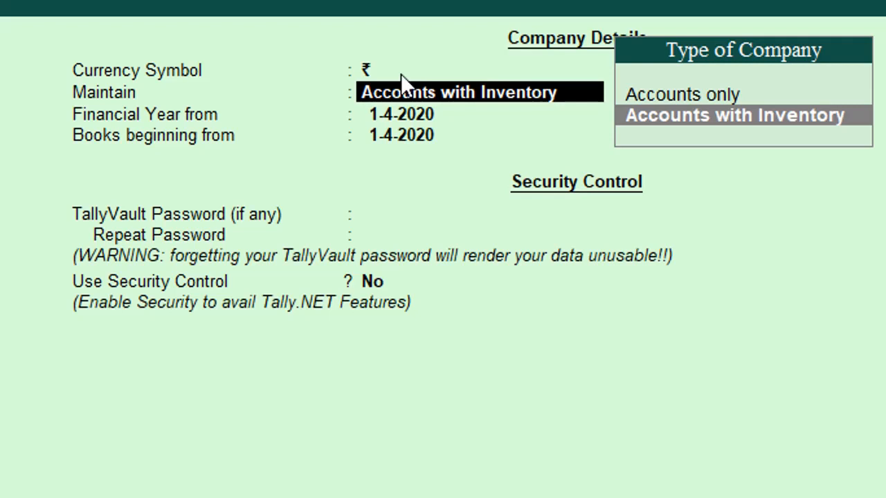
{"action": "key", "text": "Up"}
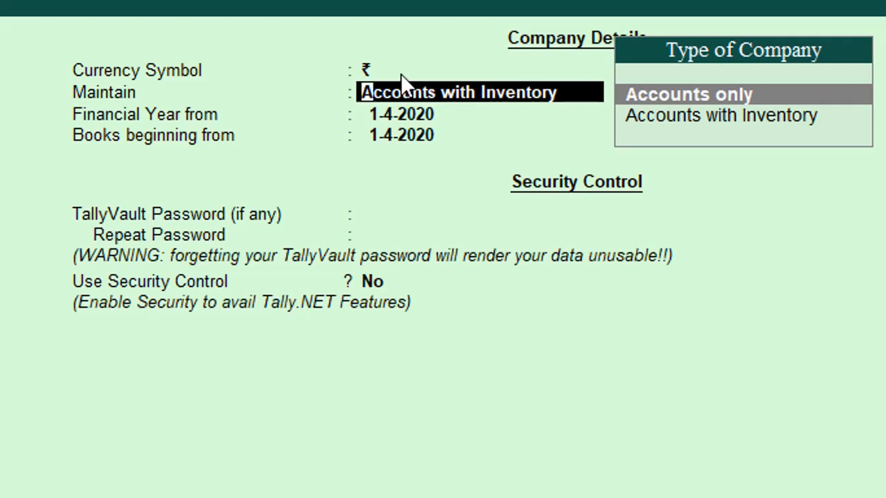
{"action": "key", "text": "Return"}
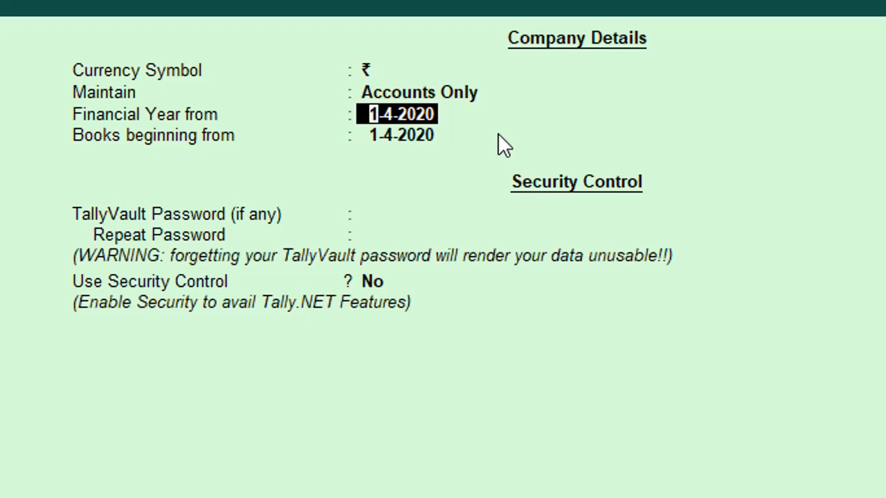
Step: Keep the financial year start at 1-4-2020 and set the books beginning date to 1-7-2020
{"action": "key", "text": "Return"}
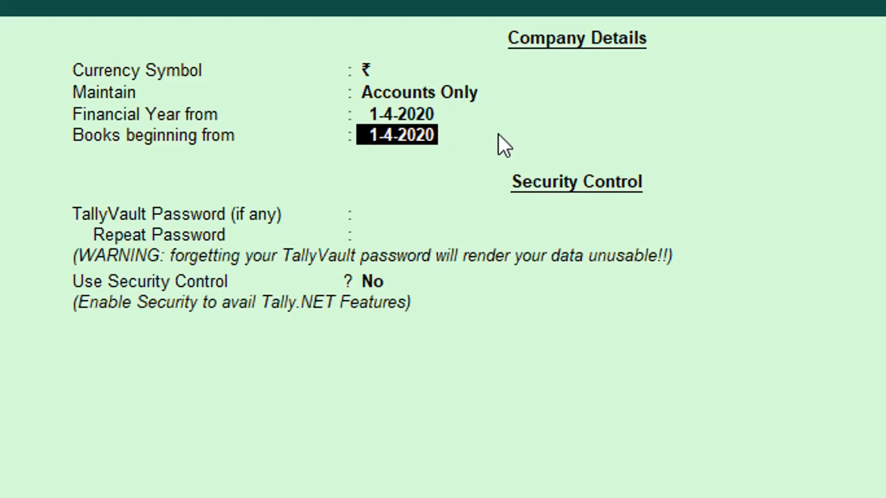
{"action": "type", "text": "1"}
{"action": "type", "text": " 7 2020"}
{"action": "key", "text": "Return"}
{"action": "key", "text": "BackSpace"}
{"action": "key", "text": "Return"}
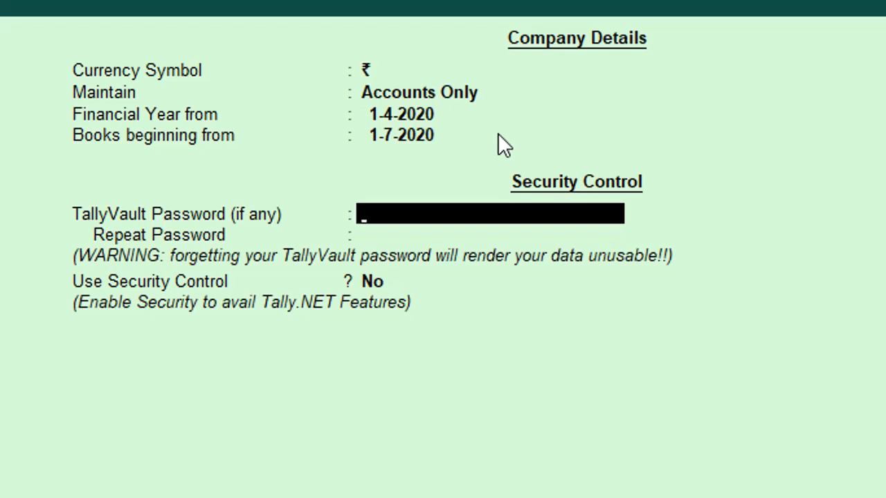
Step: Leave the TallyVault password blank and accept the base currency defaults: ₹, INR, 2 decimal places, no symbol suffix and paise
{"action": "key", "text": "Return"}
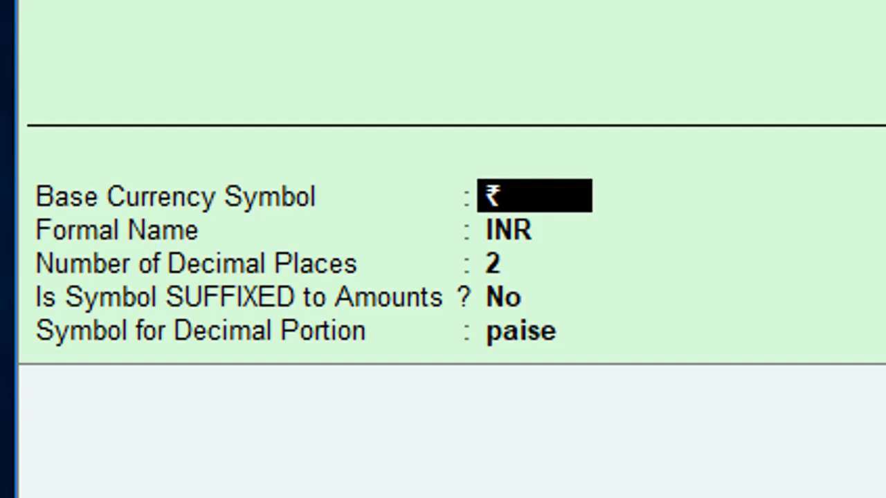
{"action": "key", "text": "Return"}
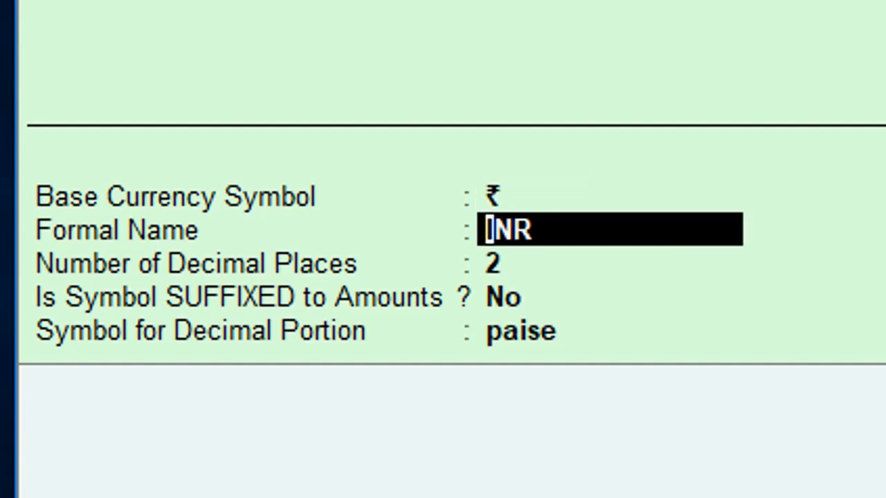
{"action": "key", "text": "Return"}
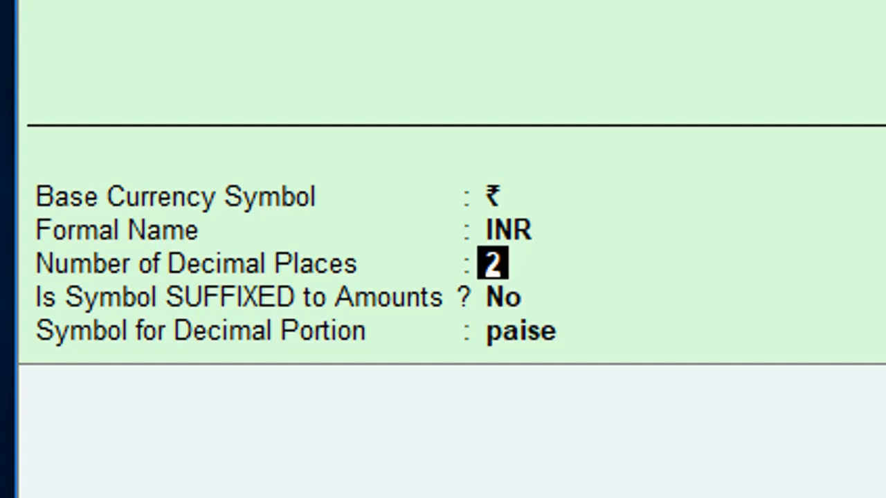
{"action": "key", "text": "Return"}
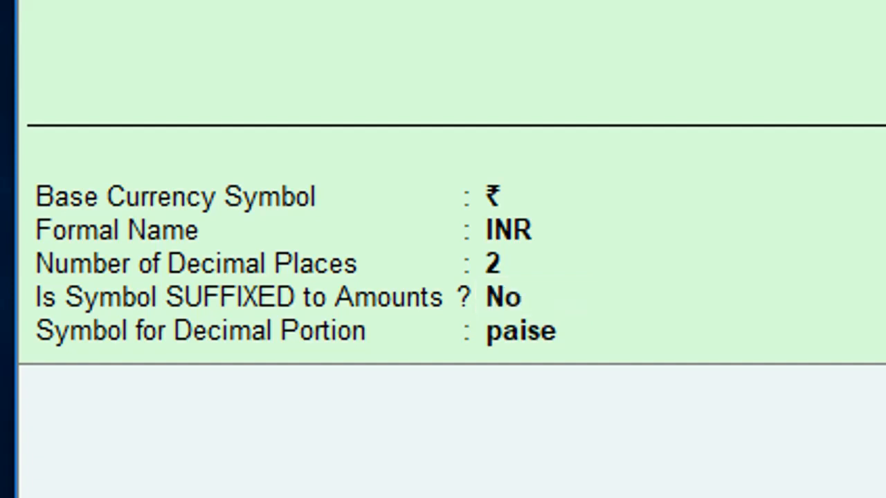
{"action": "left_click", "coordinate": [528, 339]}
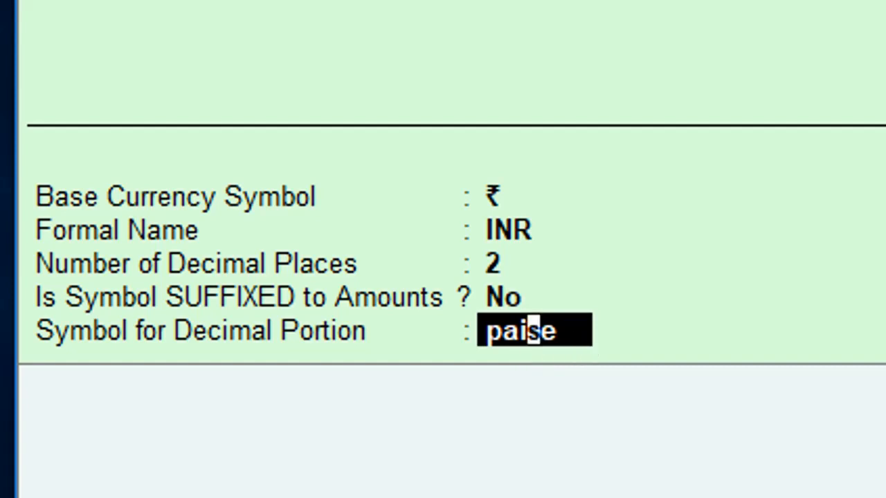
{"action": "left_click", "coordinate": [817, 216]}
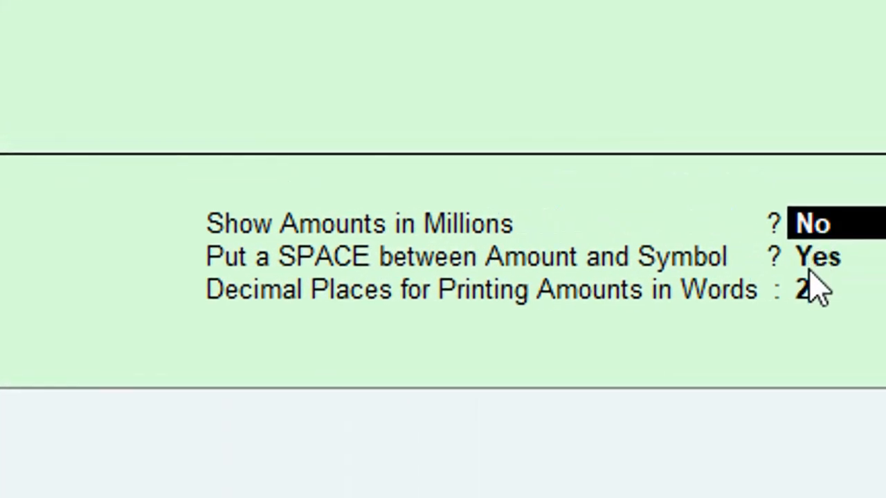